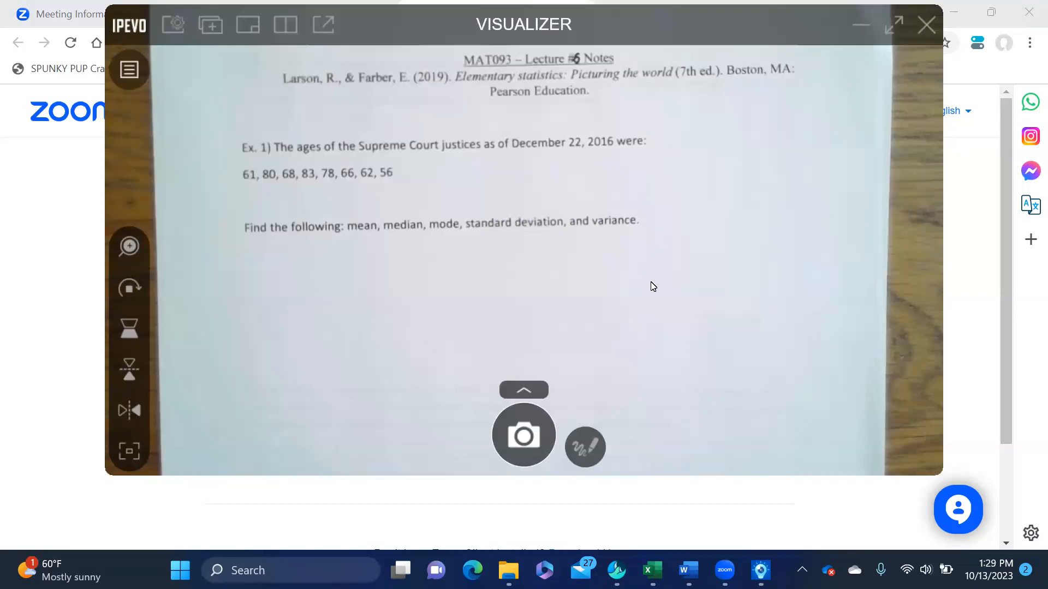
Switch to the blank Excel sheet and enter the heading Ages in cell A1
left_click(652, 570)
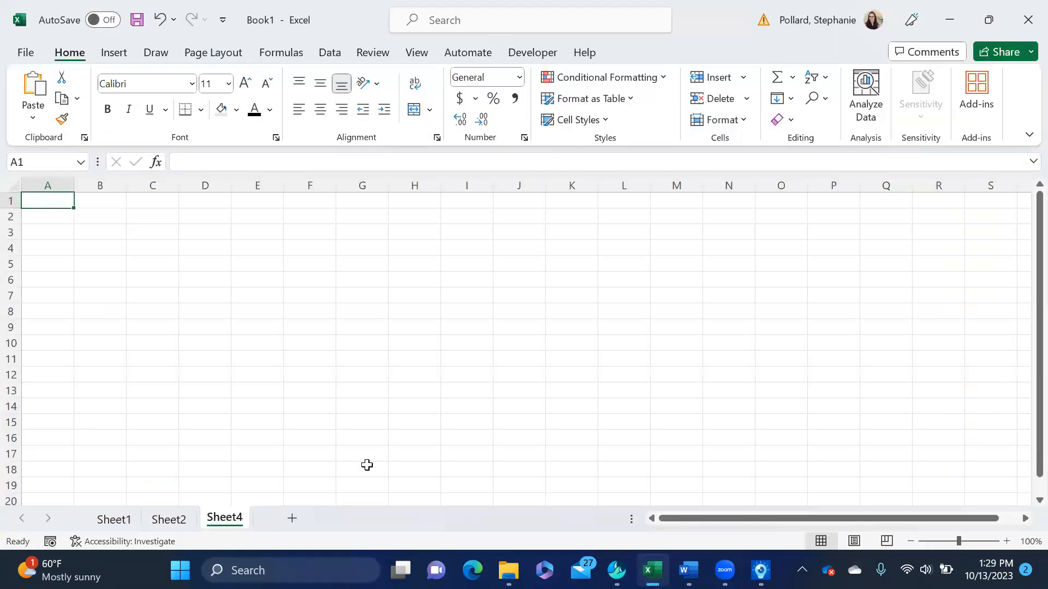
type("AGe")
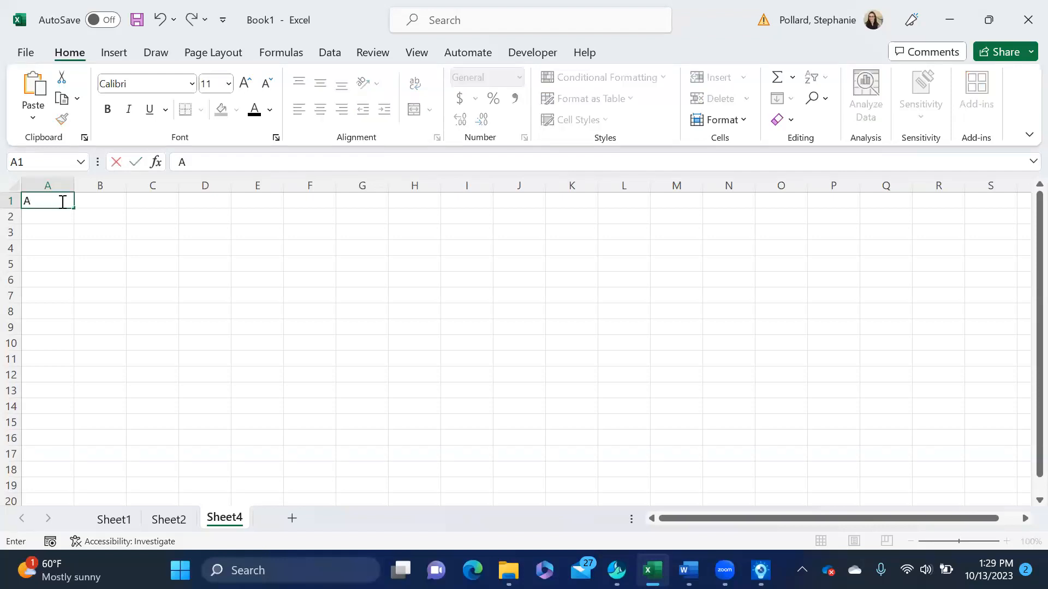
key("BackSpace")
key("BackSpace")
type("ges")
key("Return")
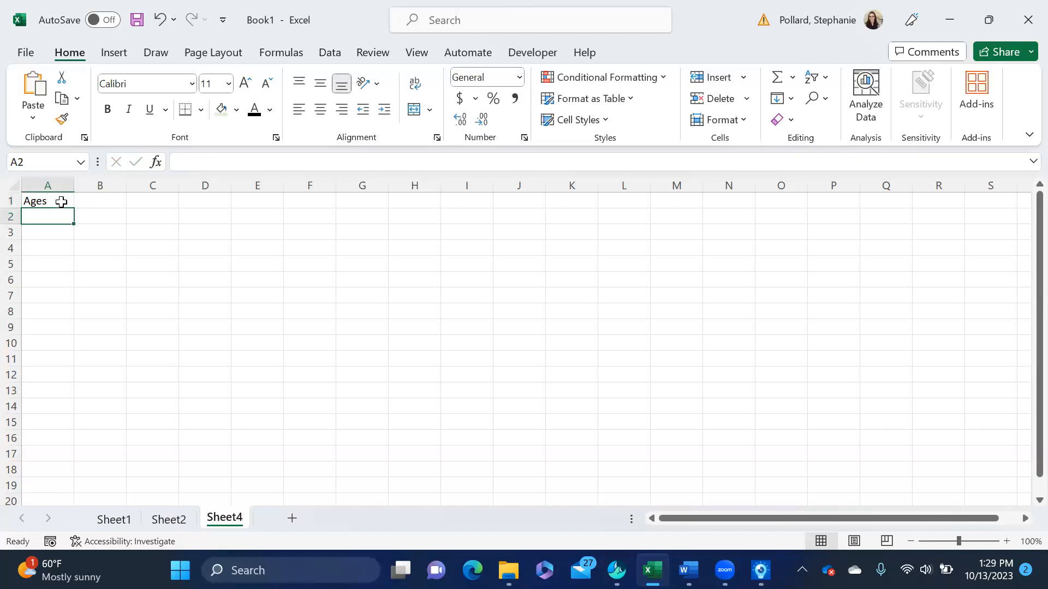
Enter the ages 61, 80, 68, 83, 78, 66, 62 and 56 down cells A2 to A9
type("61")
key("Return")
type("80")
key("Return")
type("68")
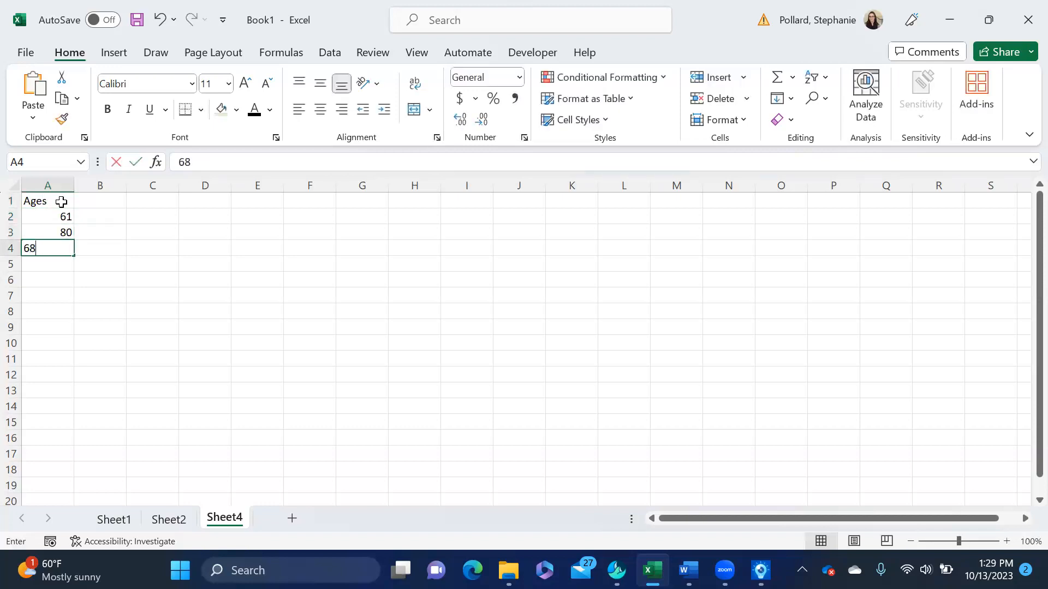
key("Return")
type("83")
key("Return")
type("78")
key("Return")
type("66")
key("Return")
type("6")
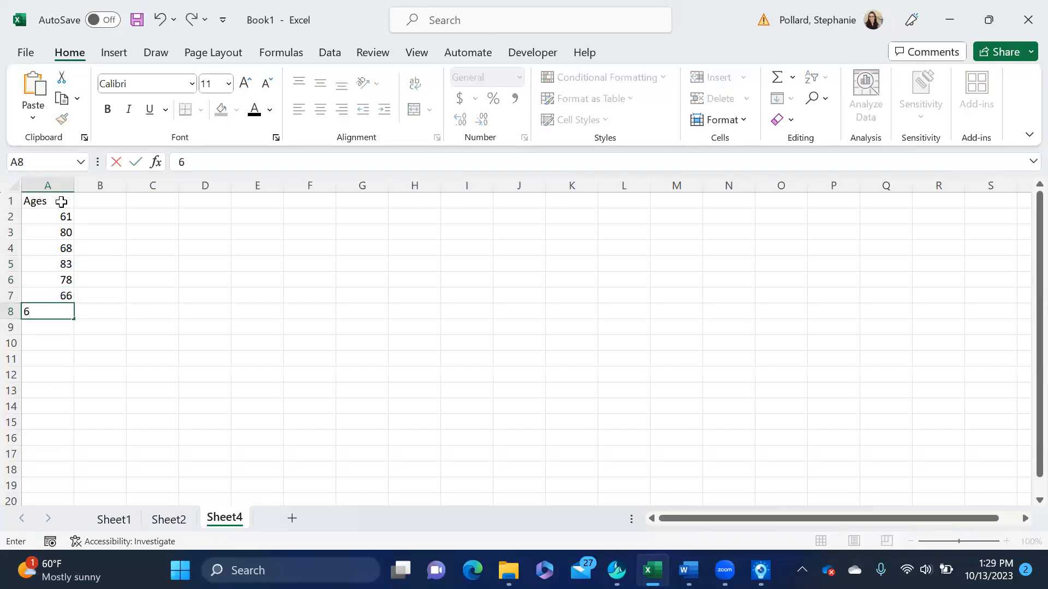
type("2")
key("Return")
type("56")
key("Return")
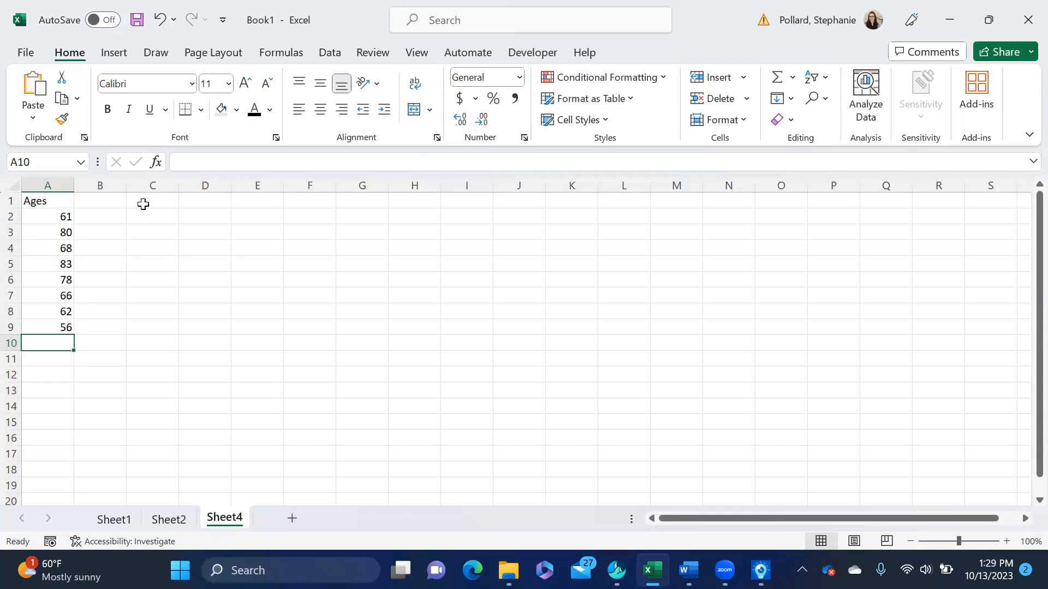
Enter the labels Mean, Median, Mode, Standard Deviation and Variance down cells C2 to C6
left_click(163, 219)
type("Mean")
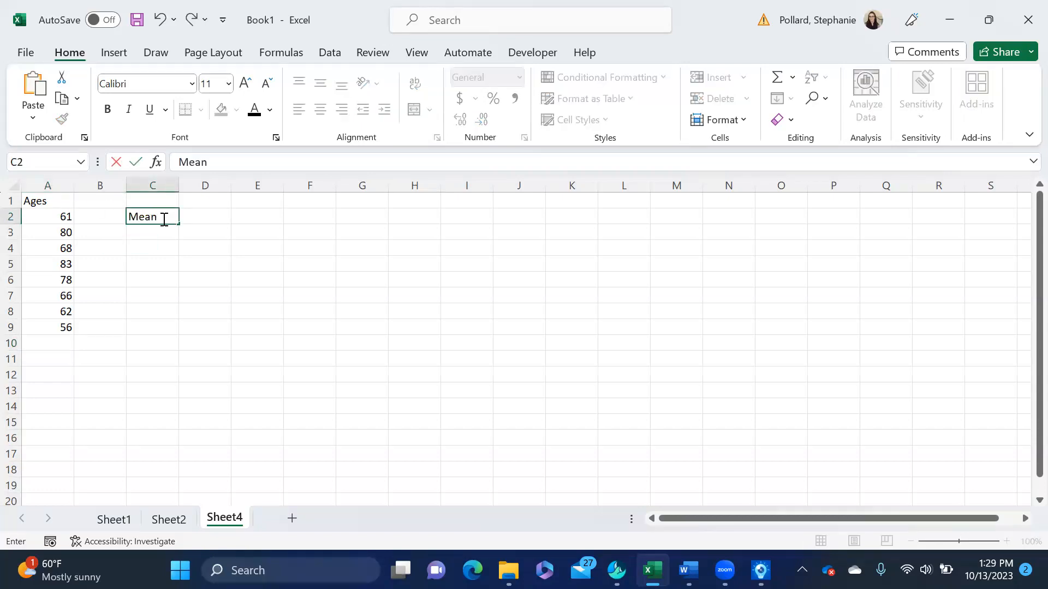
key("Return")
type("Median")
key("Return")
type("Mode")
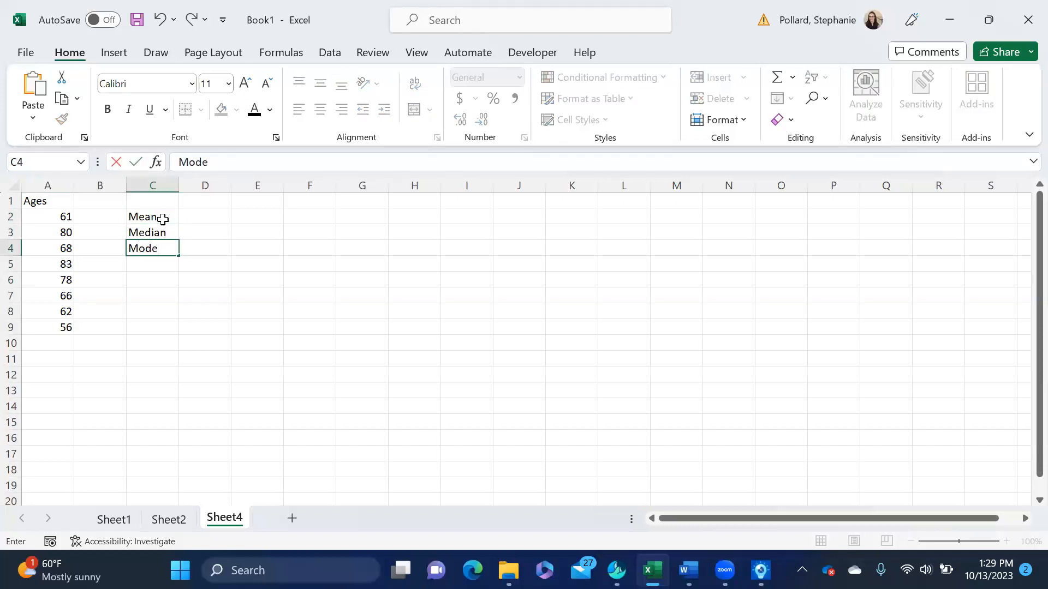
key("Return")
type("Stna")
key("BackSpace")
key("BackSpace")
type("andard")
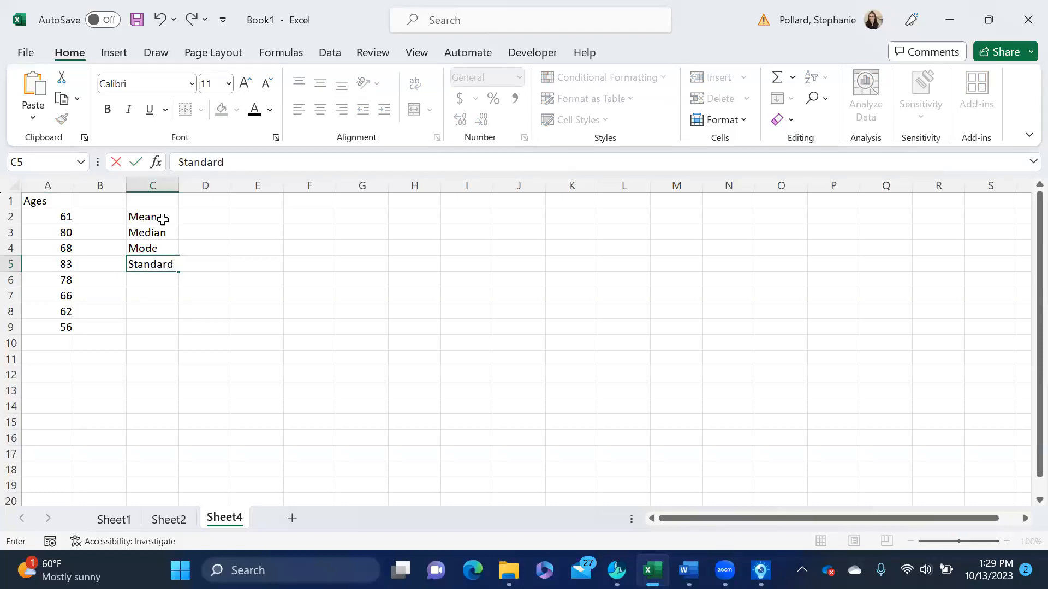
type(" Deviation")
key("Return")
type("Variance")
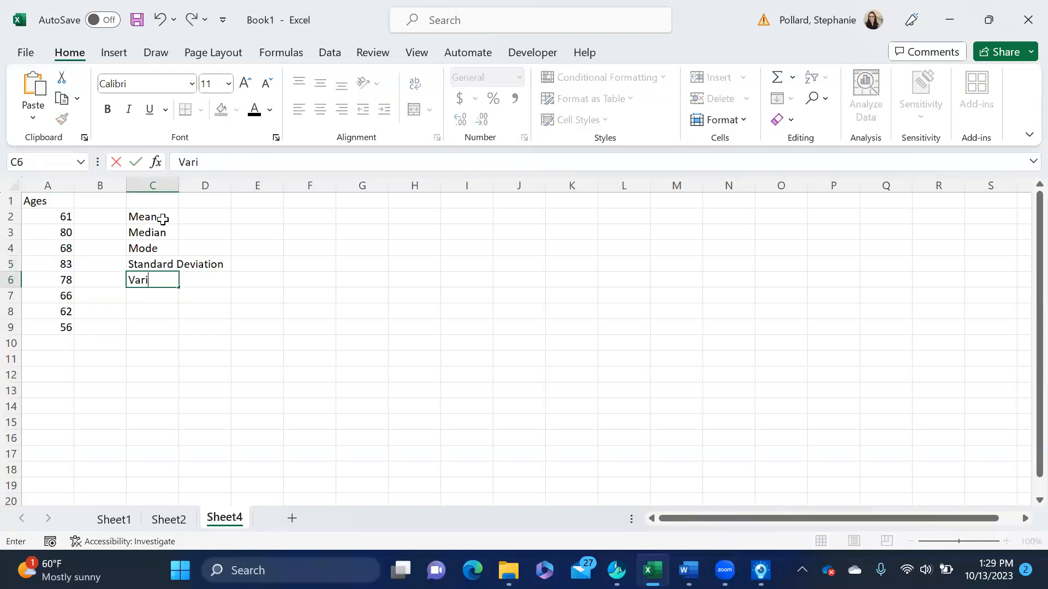
Fit column C's width to its labels and enter the note Population in cell A11
double_click(178, 185)
left_click(63, 356)
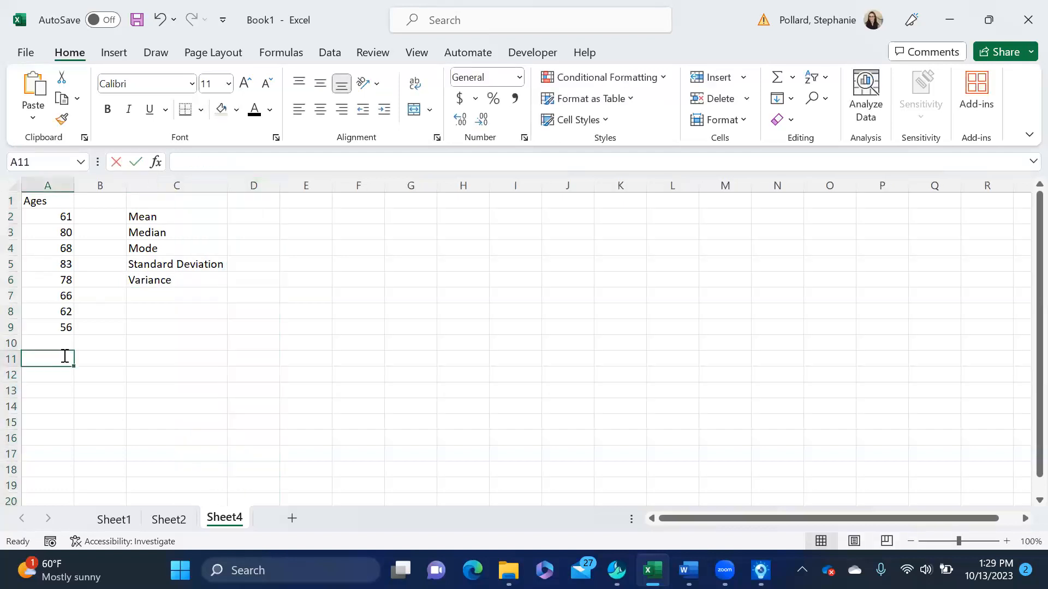
type("Population")
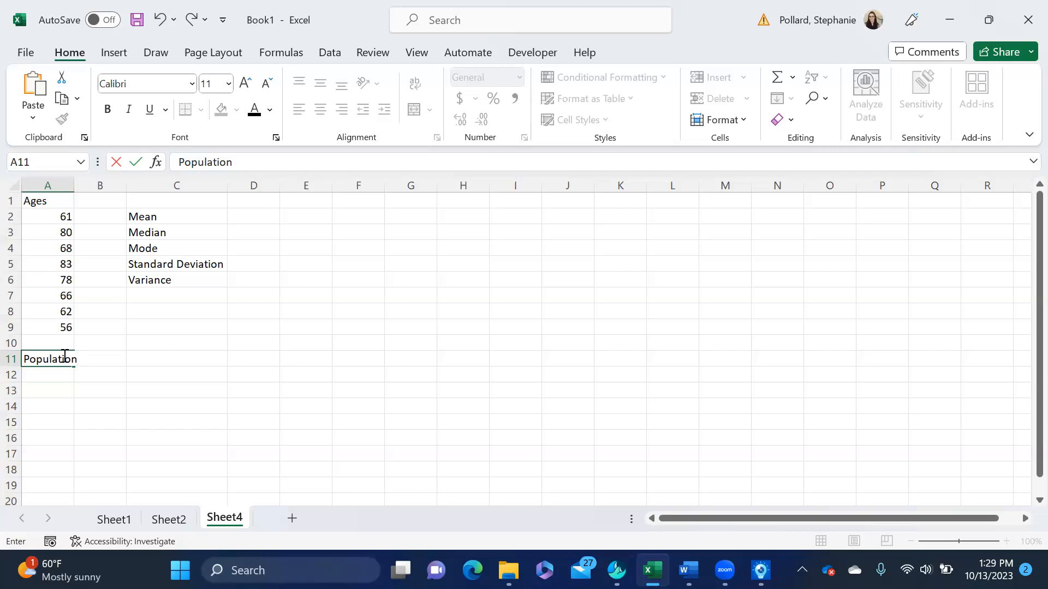
Calculate the mean of A2:A9 with AVERAGE in cell D2 and note the function name AVERAGE in F2
left_click(248, 215)
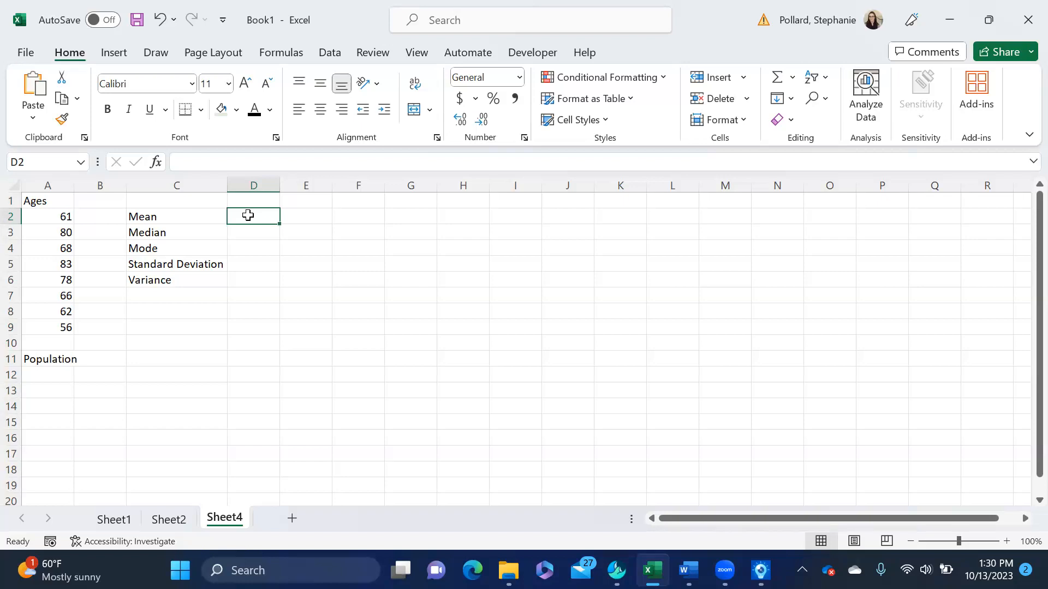
type("=")
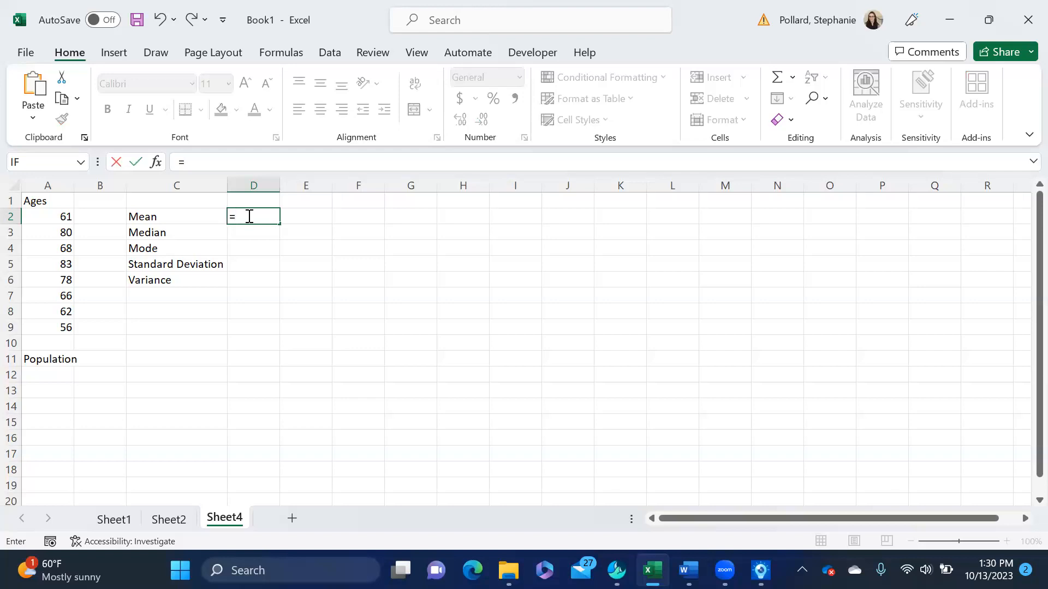
type("aver")
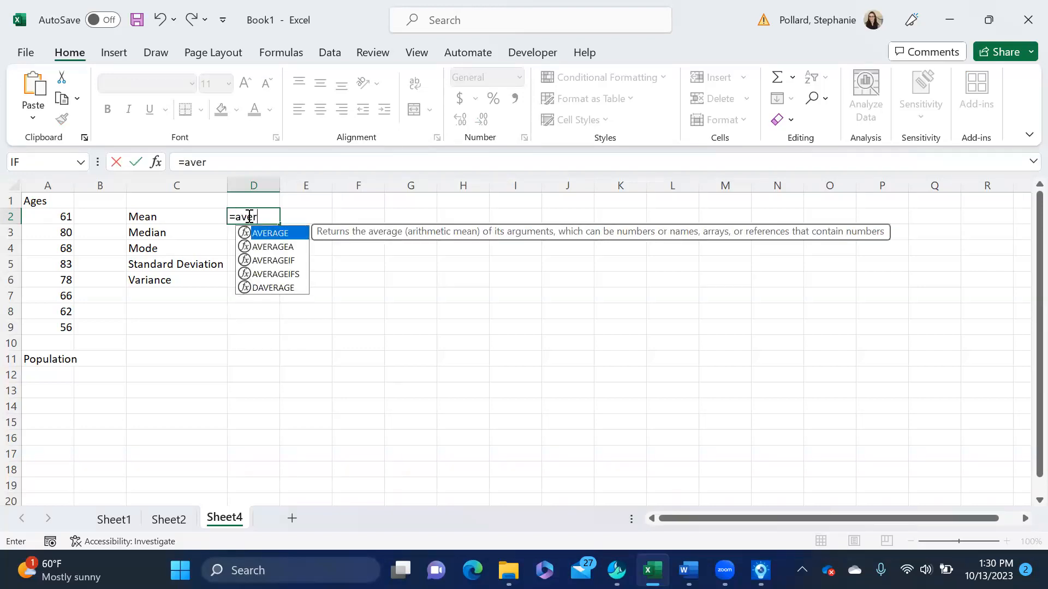
double_click(272, 234)
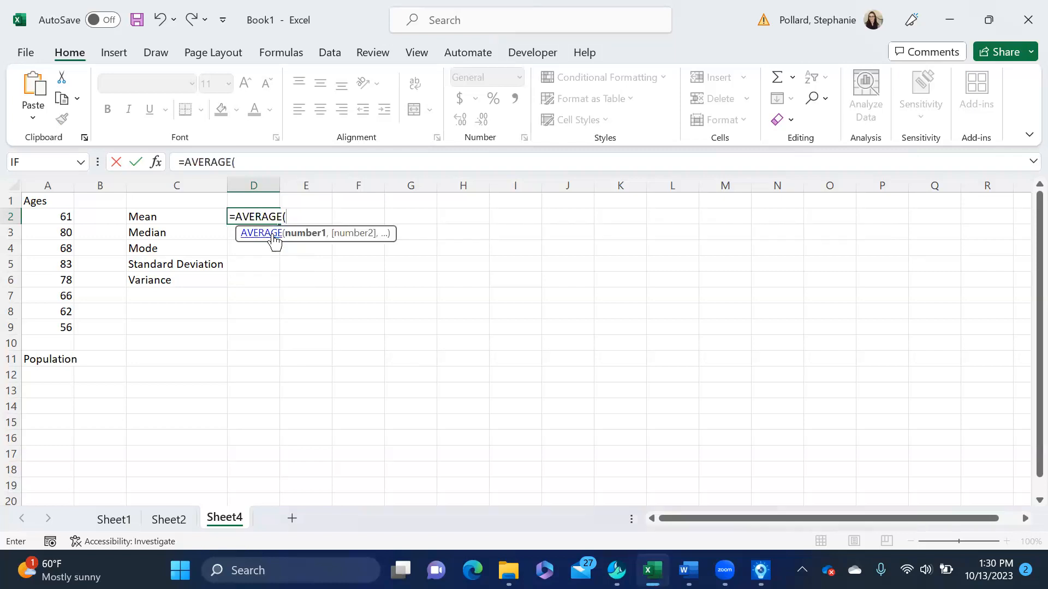
left_click_drag(60, 218, 60, 322)
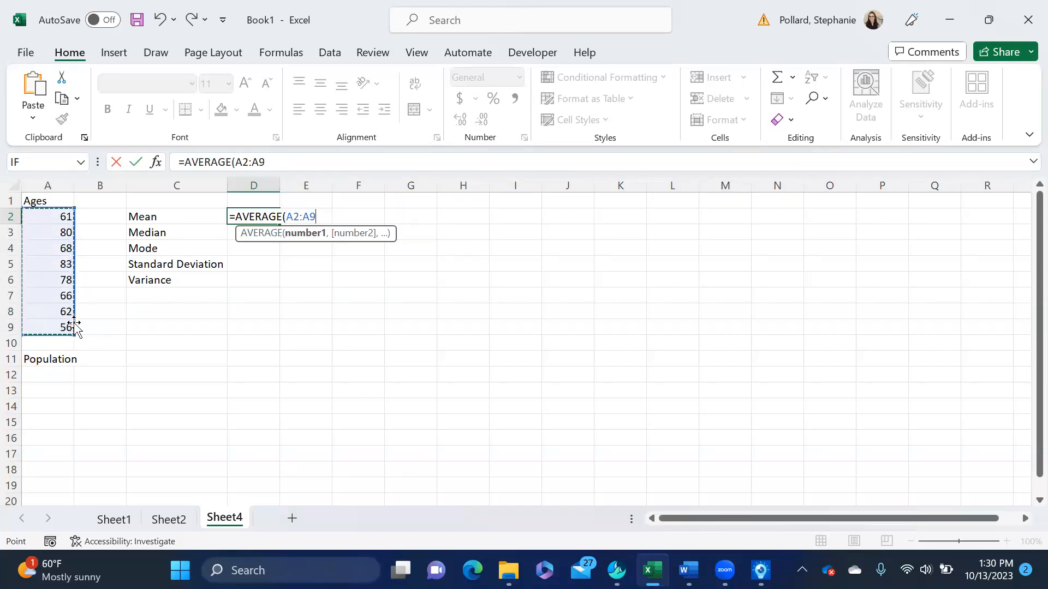
key("Return")
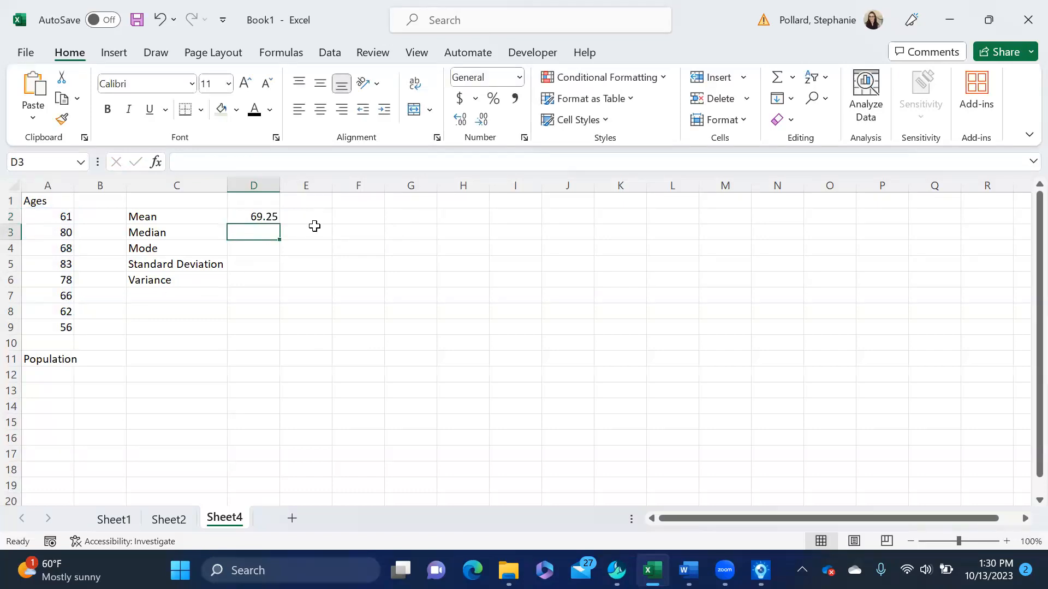
left_click(358, 217)
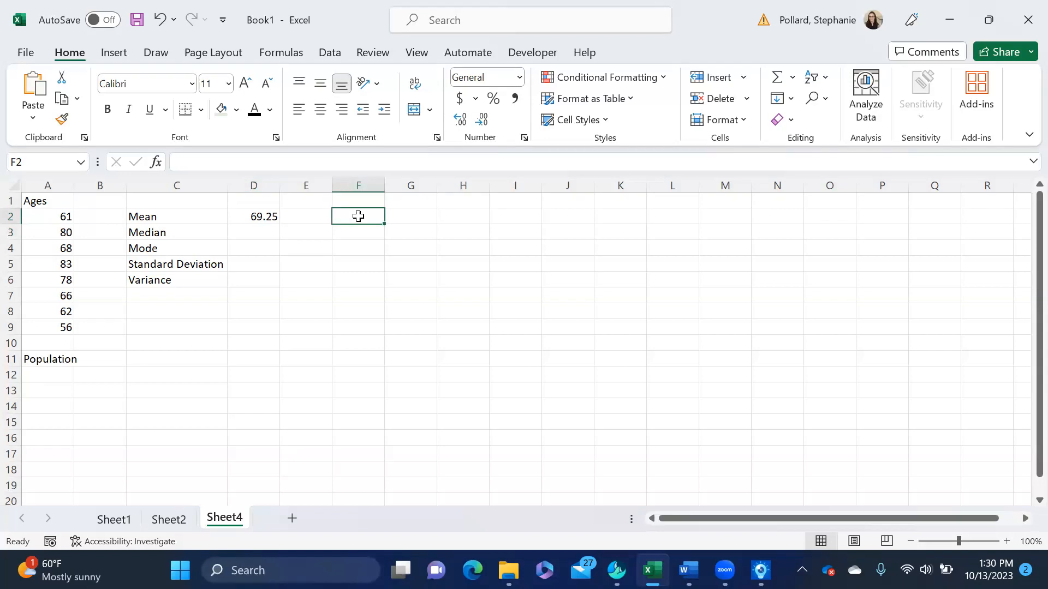
type("AVERAGE")
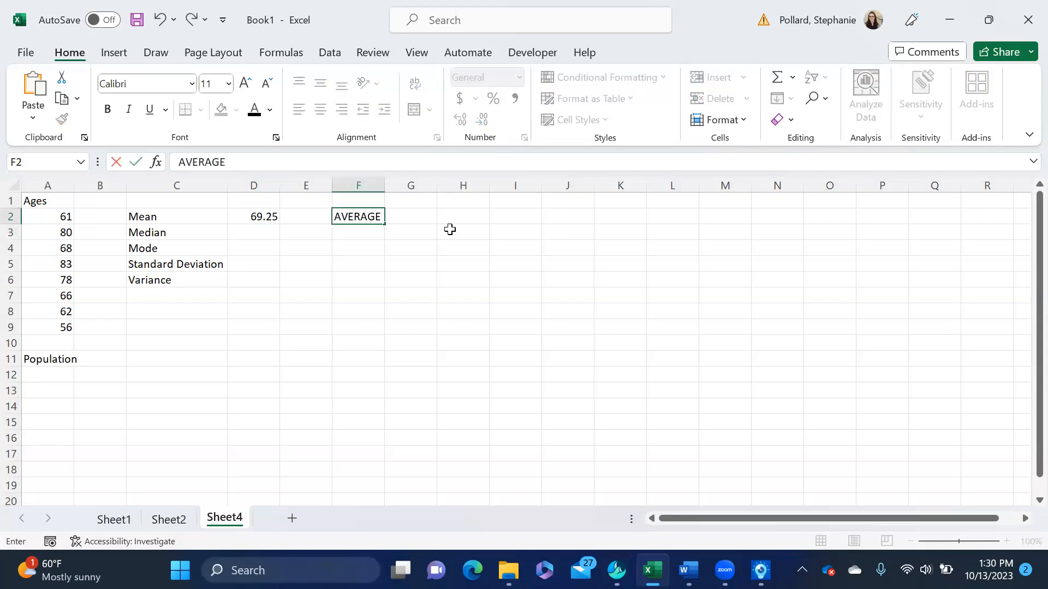
Calculate the median of A2:A9 with MEDIAN in cell D3 and note the function name MEDIAN in F3
left_click(248, 234)
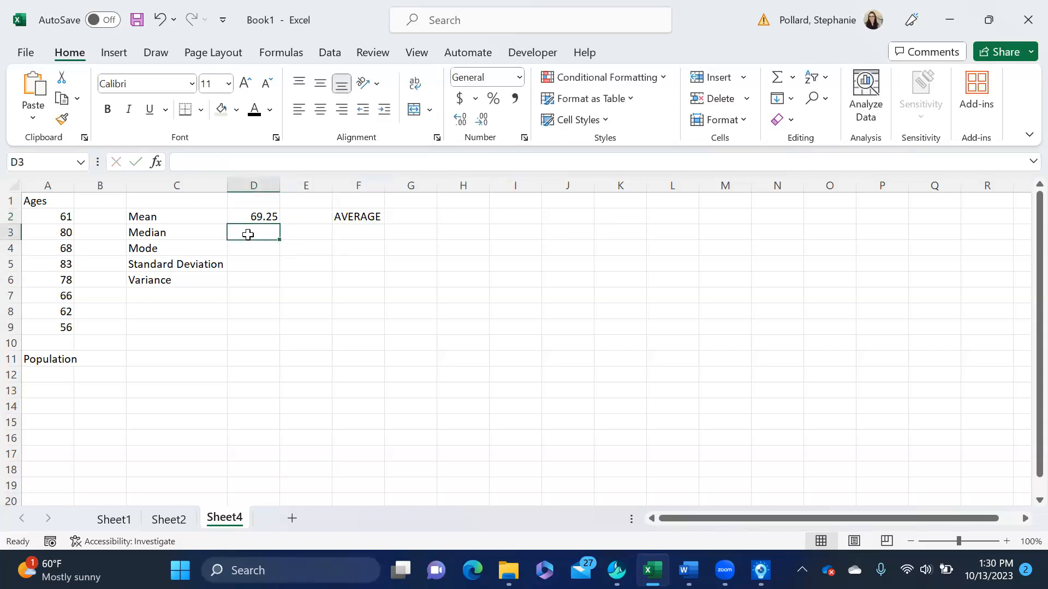
type("=median")
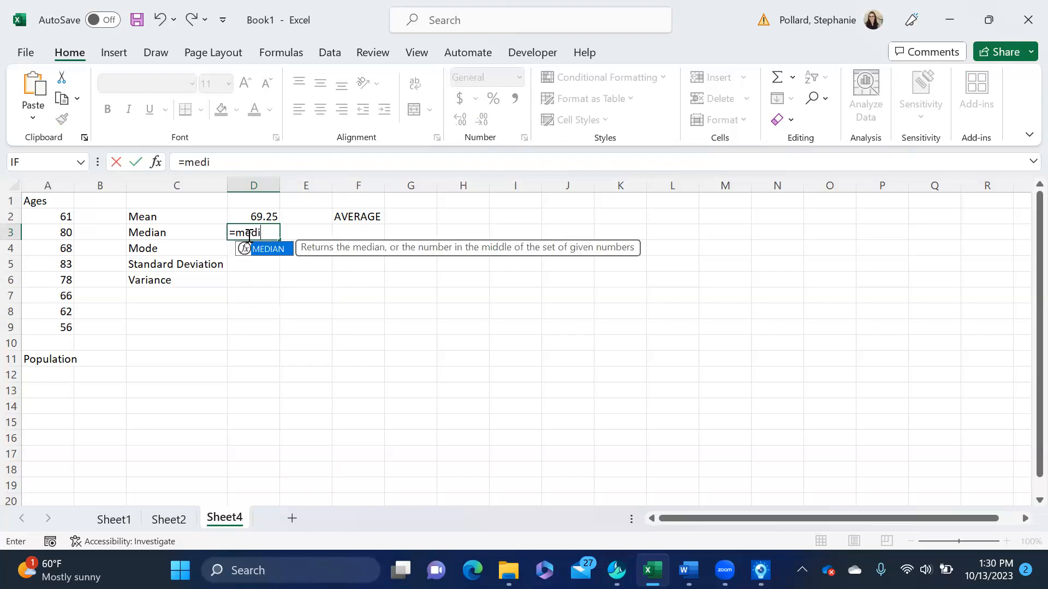
double_click(272, 255)
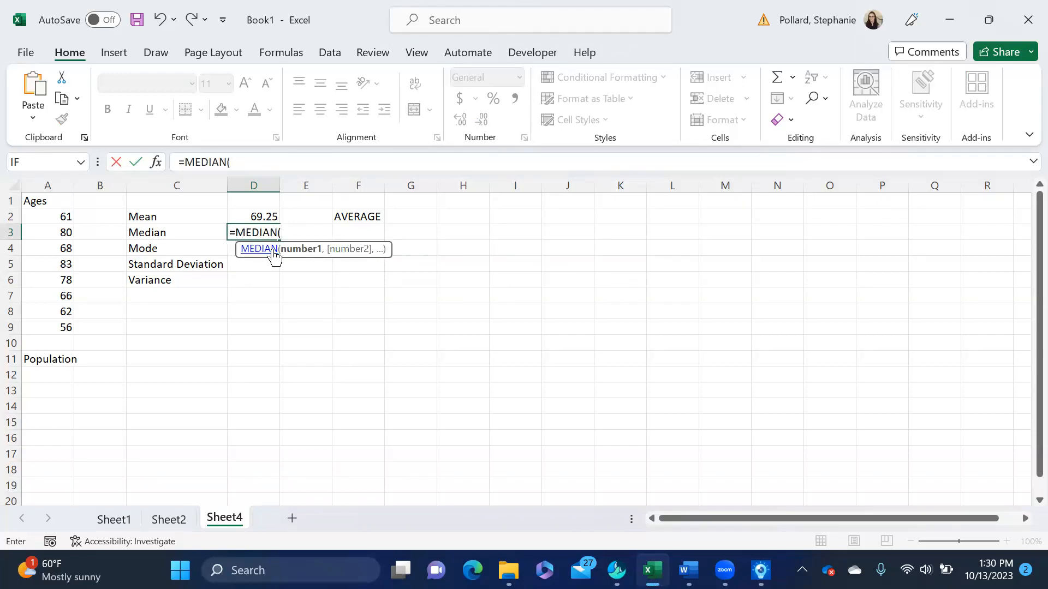
left_click(65, 218)
left_click_drag(66, 218, 59, 328)
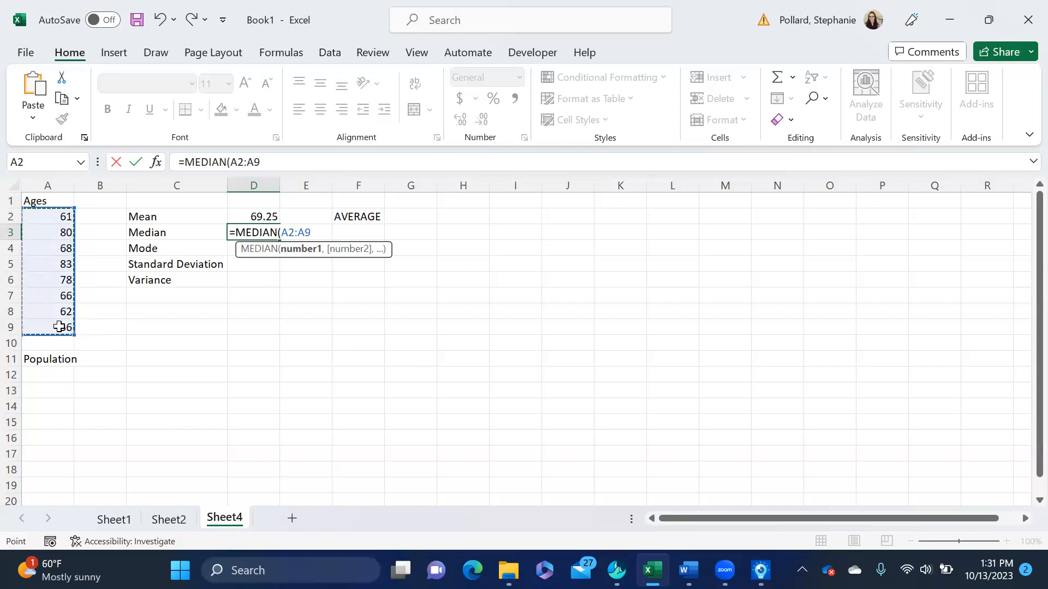
key("Return")
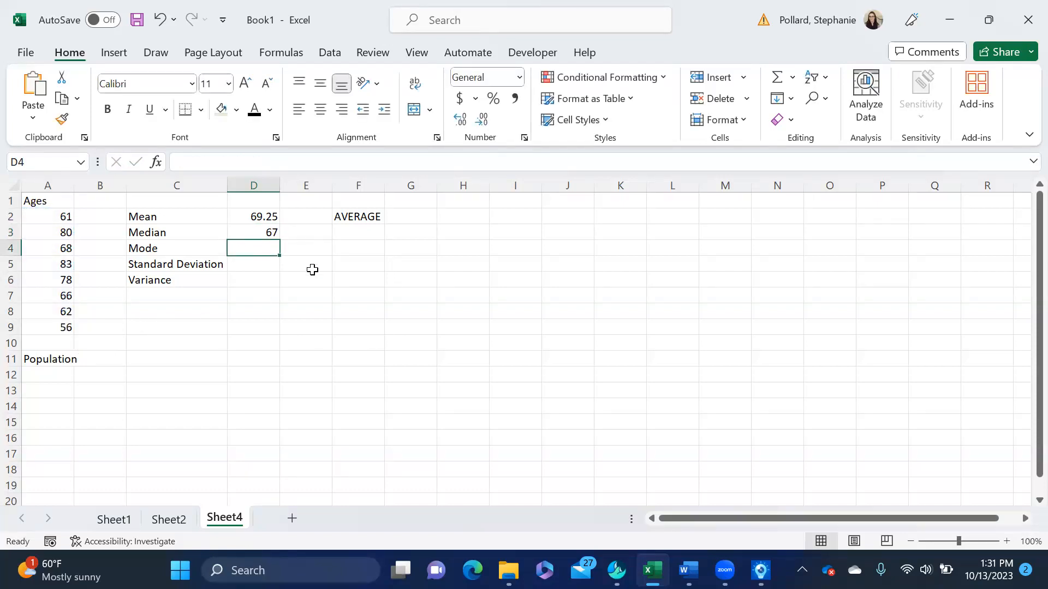
left_click(350, 234)
type("MEDIAN")
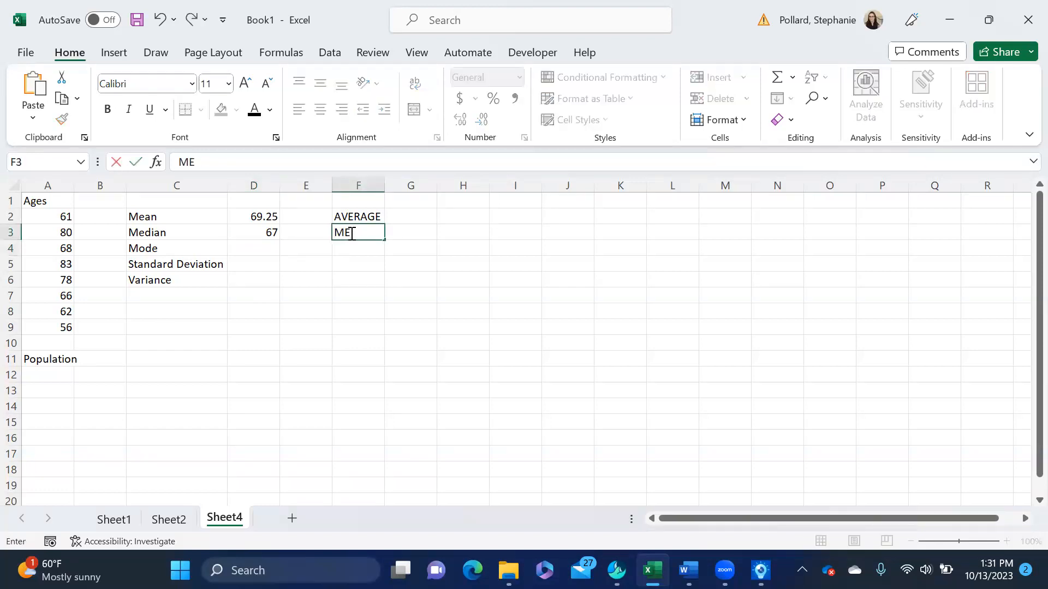
Calculate the mode of A2:A9 with MODE.MULT in cell D4 and note the function name MODE.MULT in F4
left_click(265, 252)
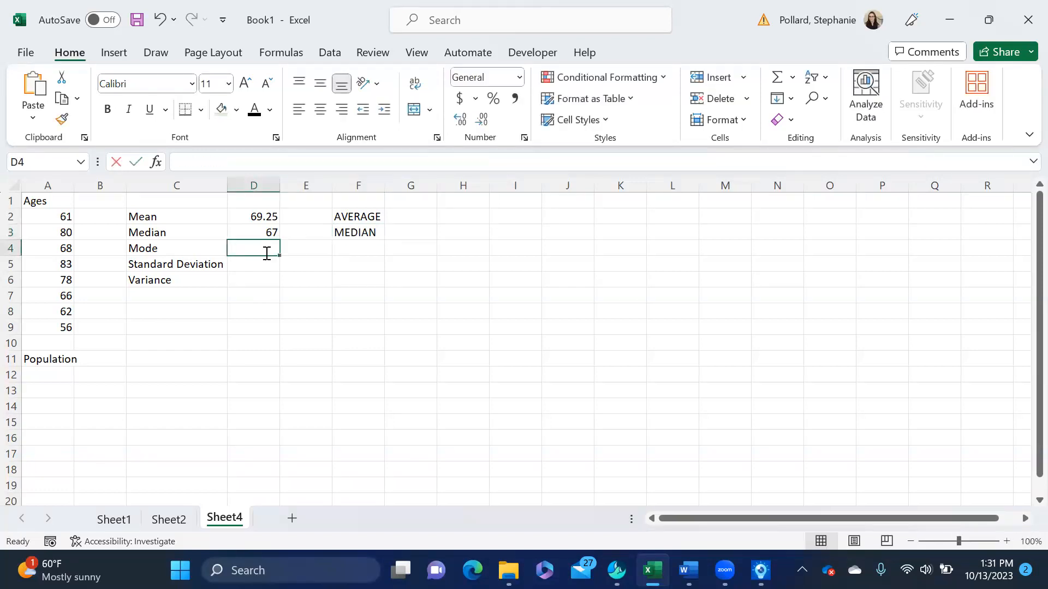
type("=mode")
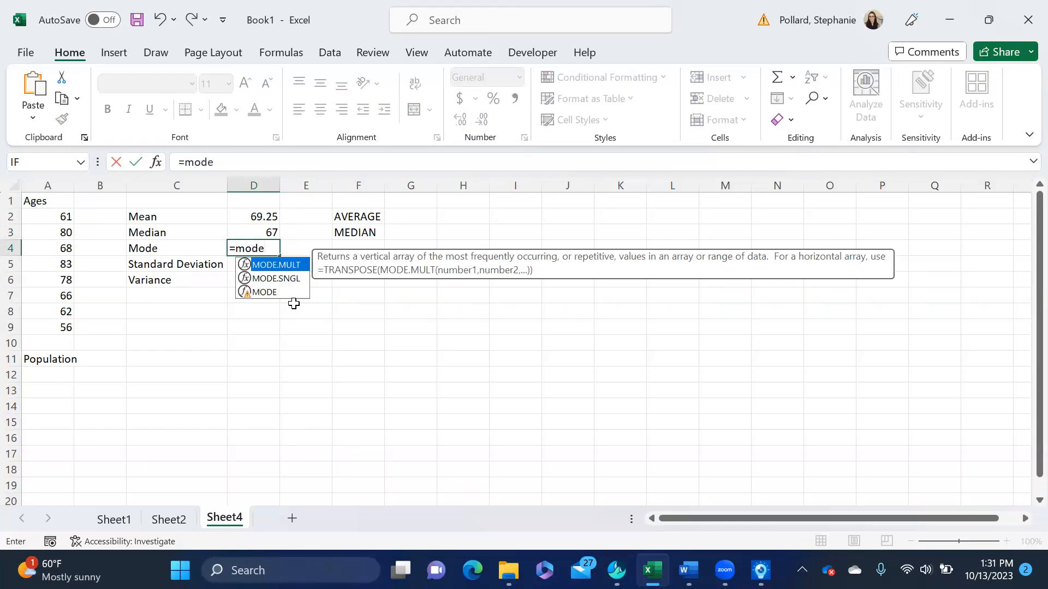
double_click(274, 266)
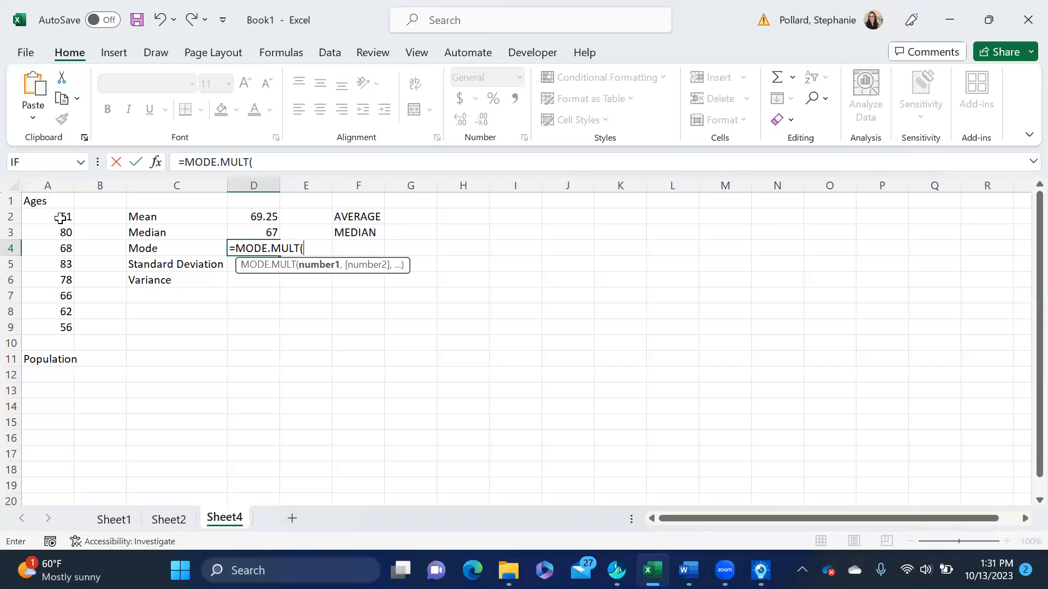
left_click_drag(60, 218, 53, 324)
key("Return")
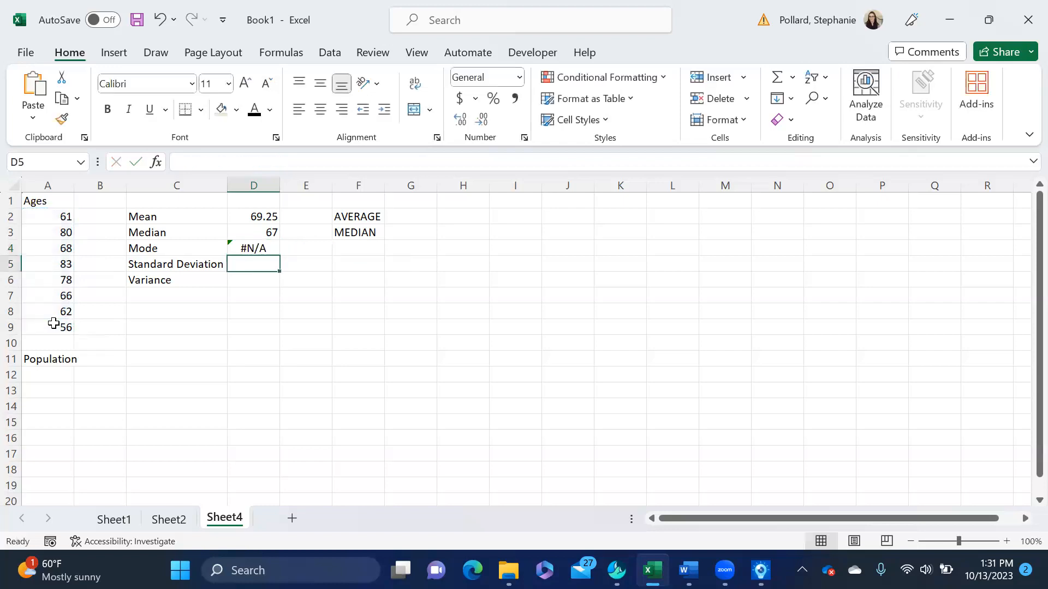
left_click(353, 251)
type("MODE.MULT")
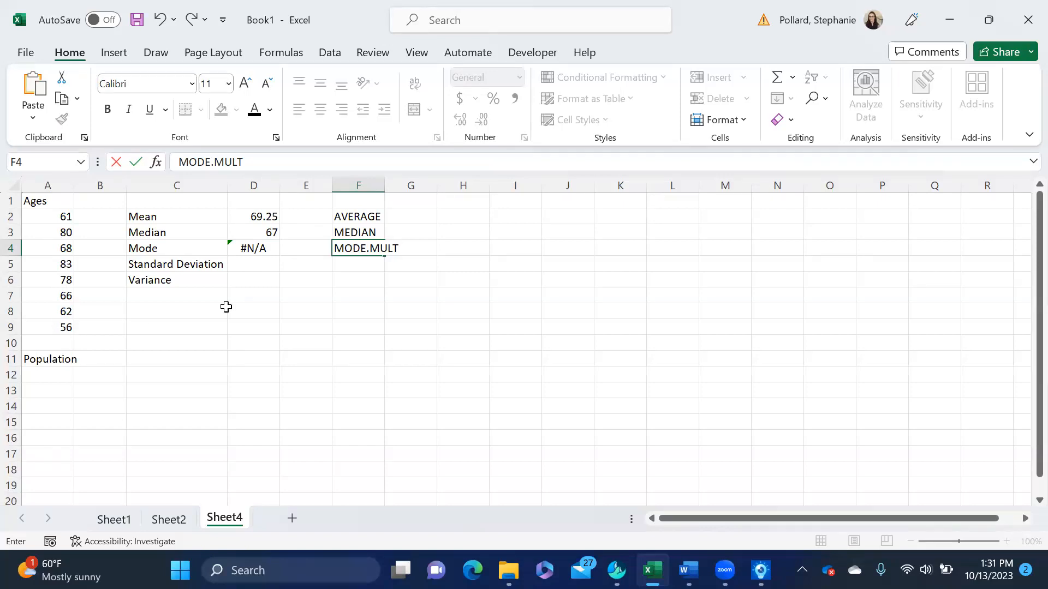
Calculate the population standard deviation of A2:A9 with STDEV.P in cell D5 and note the function name STDEV.P in F5
left_click(258, 268)
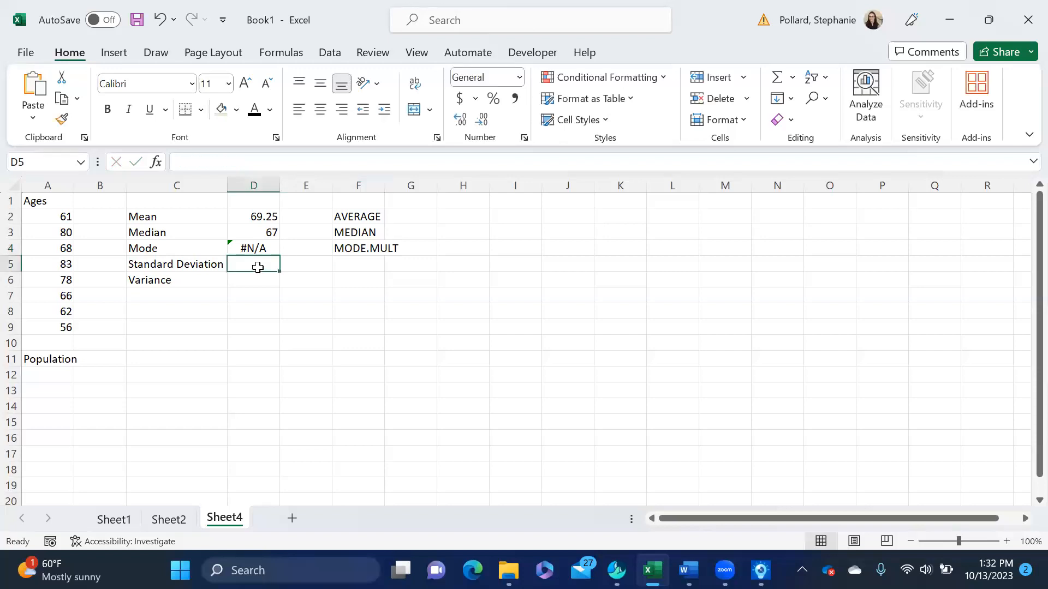
type("=st")
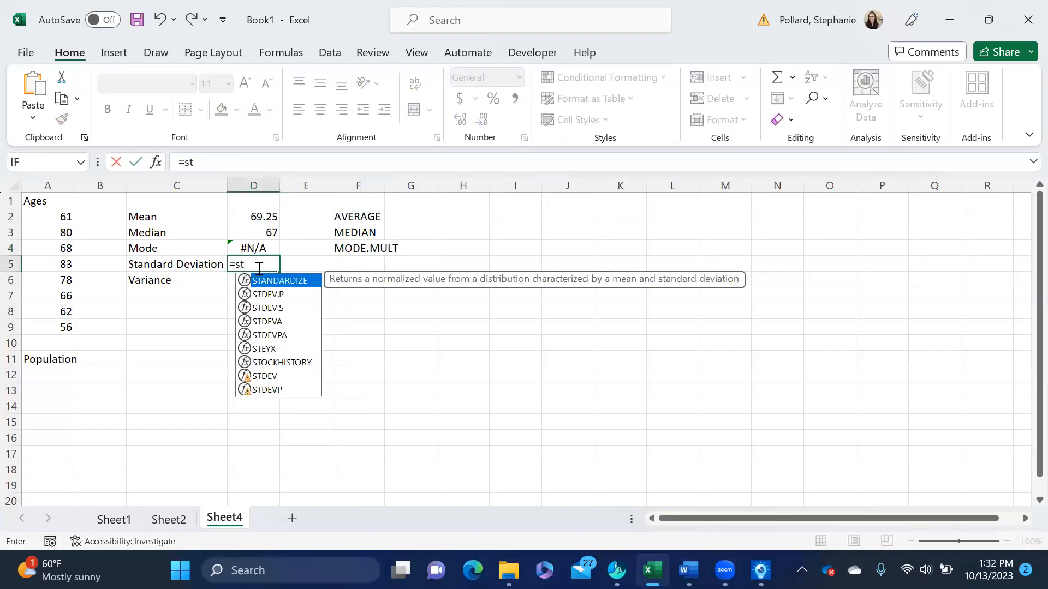
type("dev")
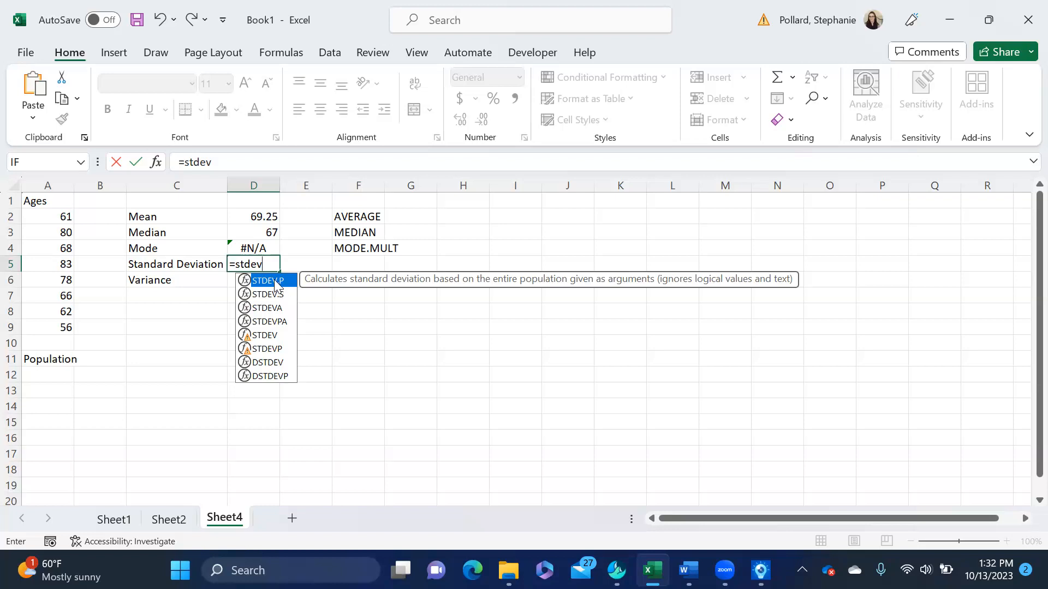
double_click(275, 281)
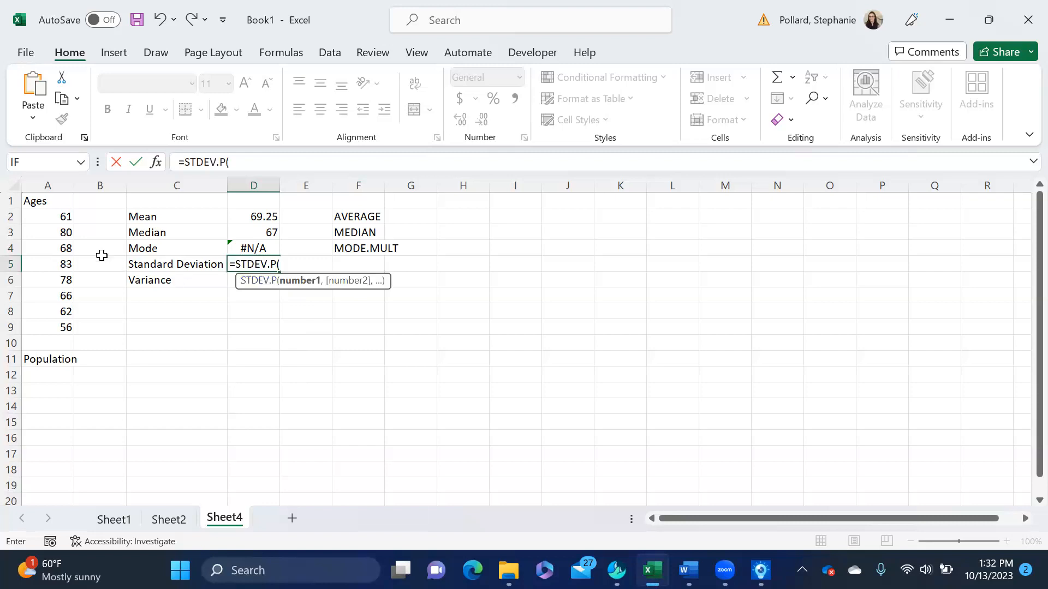
left_click_drag(65, 221, 51, 331)
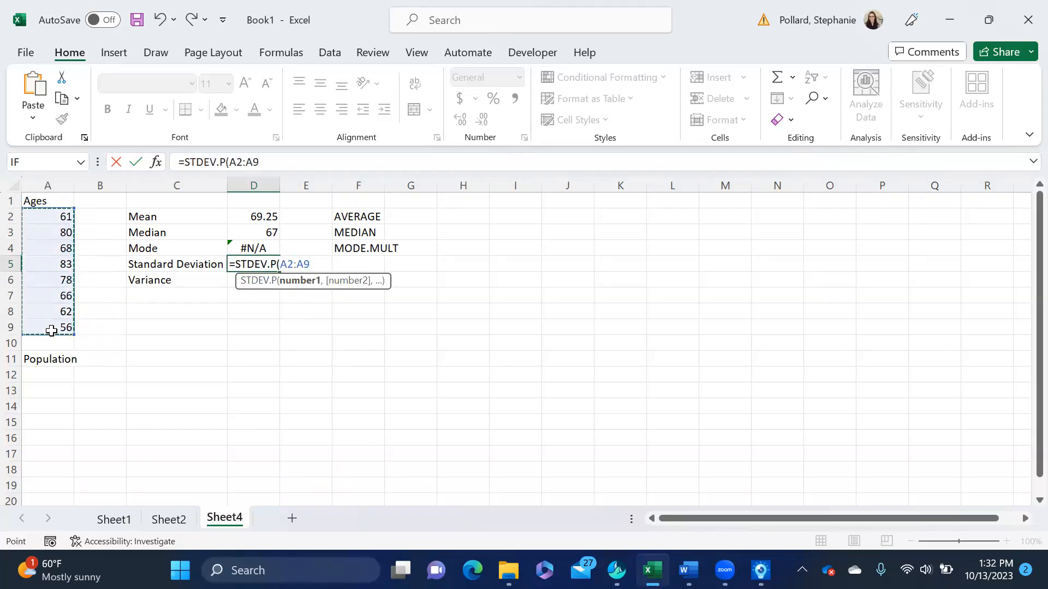
key("Return")
left_click(354, 262)
type("STDEV.P")
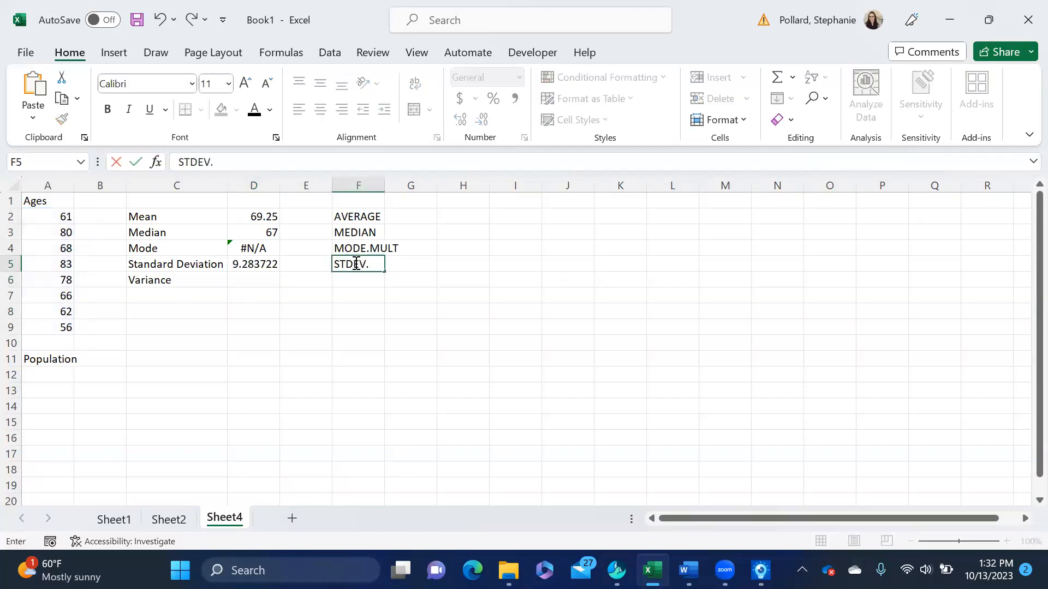
Calculate the population variance of A2:A9 with VAR.P in cell D6 and note the function name VAR.P in F6
left_click(264, 285)
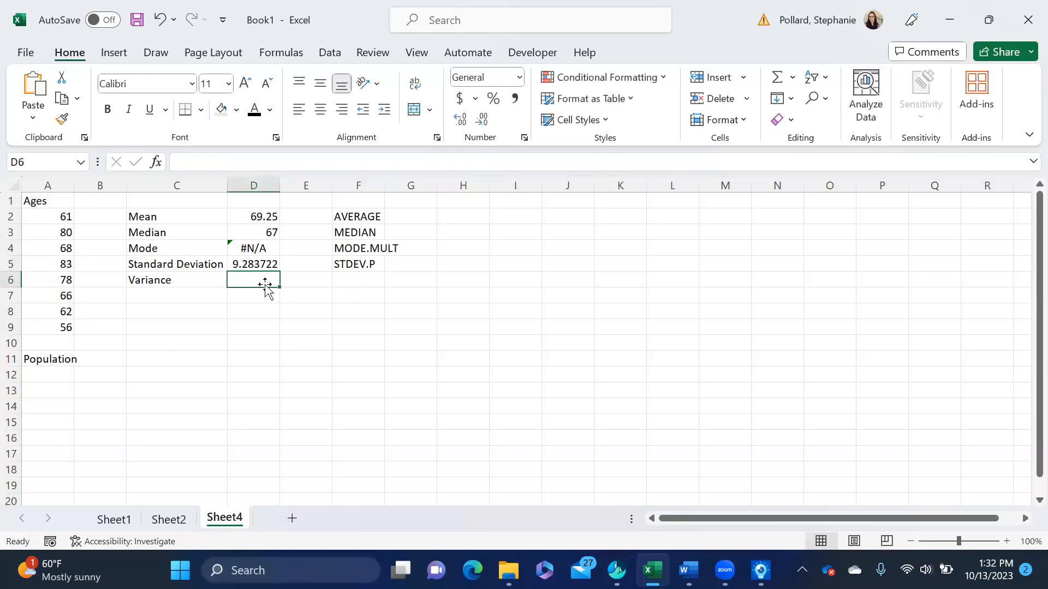
type("=var")
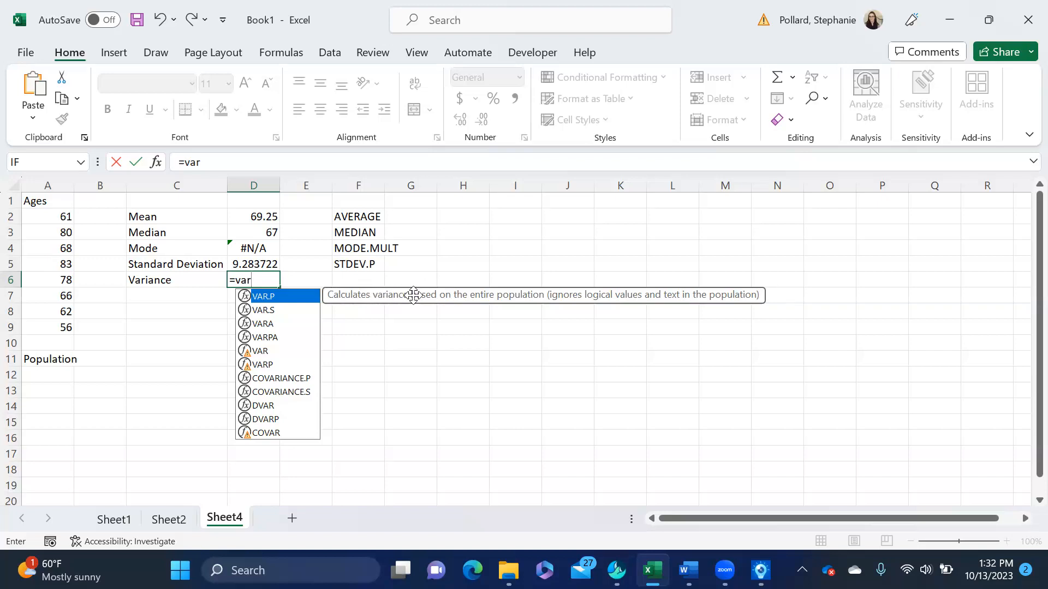
double_click(300, 299)
left_click_drag(61, 220, 55, 331)
key("Return")
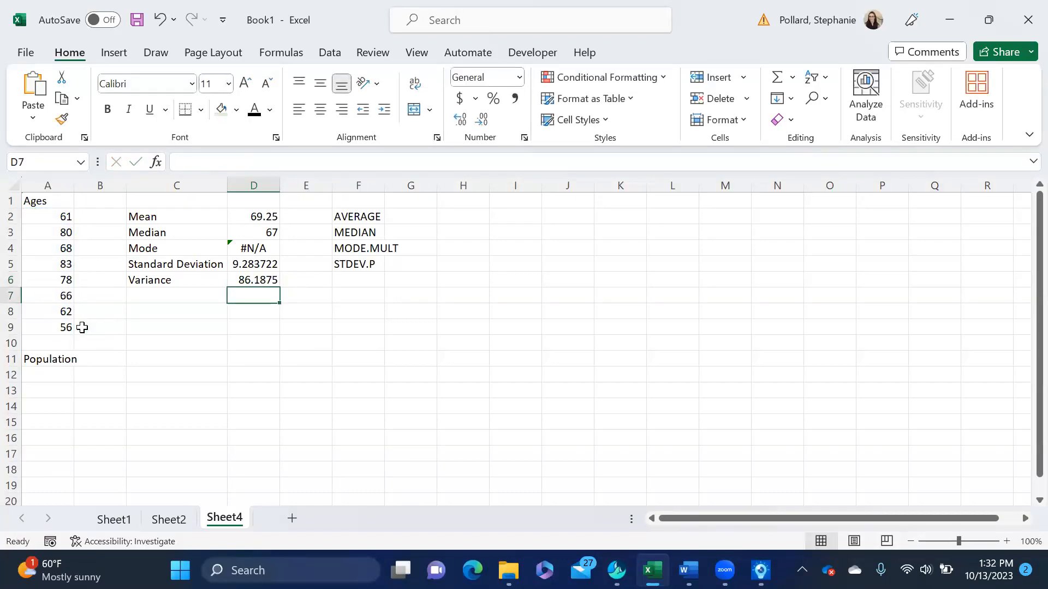
left_click(347, 280)
type("VAR.P")
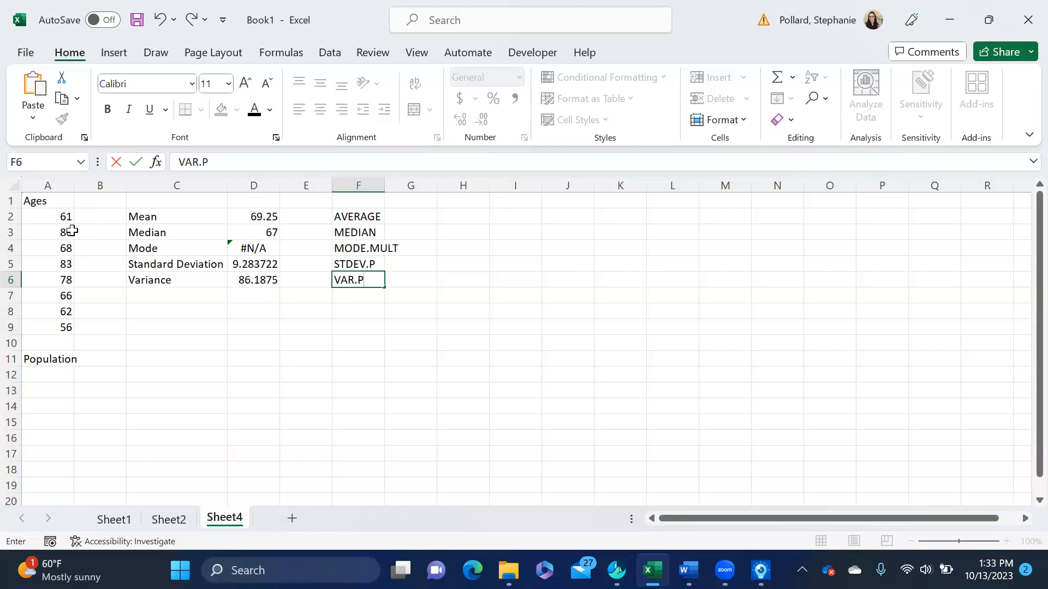
Review the mean, median, standard deviation and variance formulas in column D along with their labels in column C
left_click(262, 216)
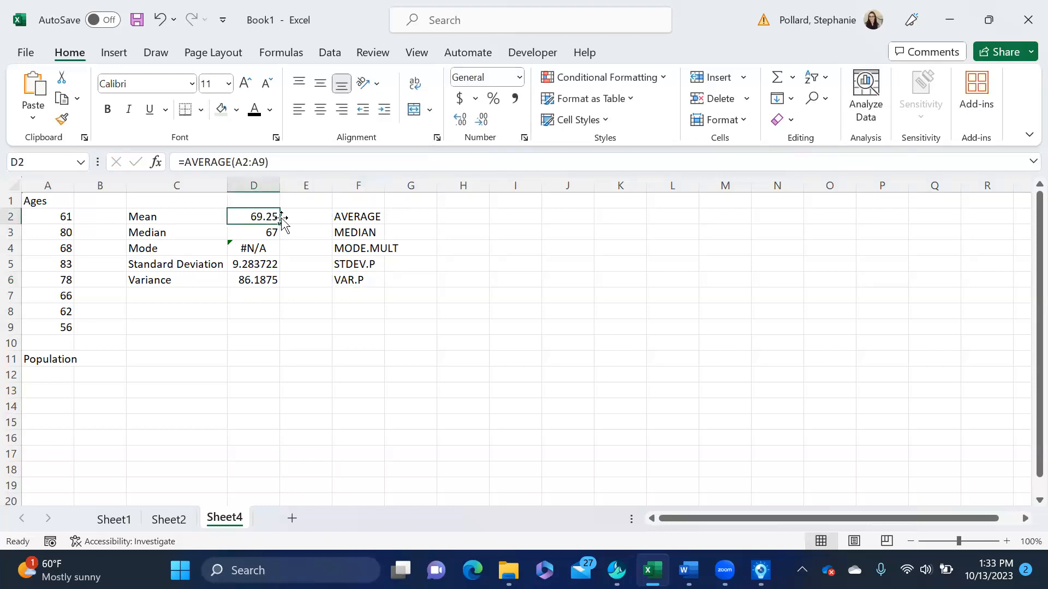
left_click(270, 232)
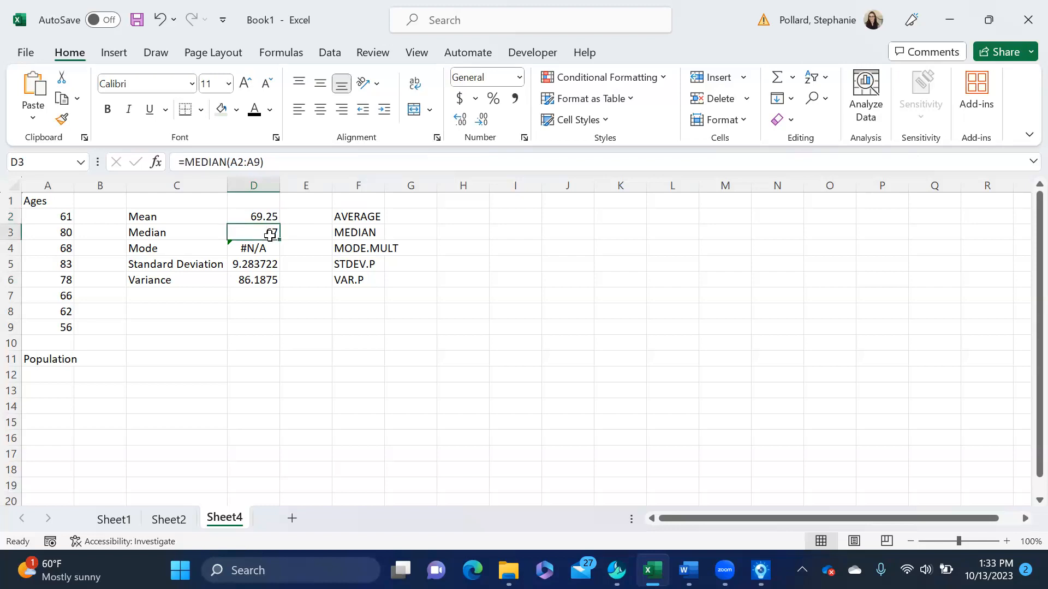
left_click(270, 265)
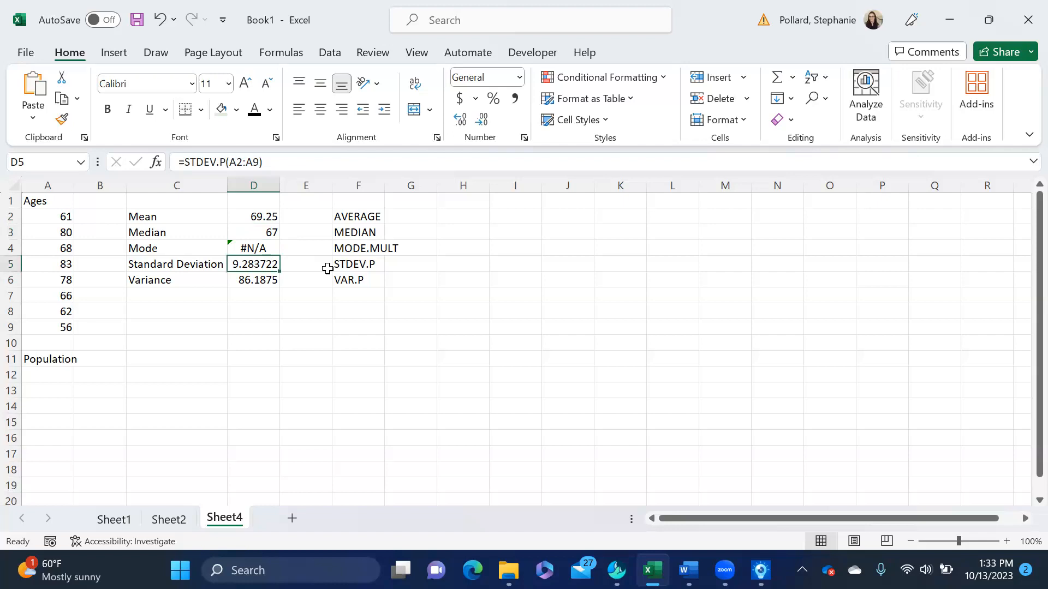
left_click(257, 284)
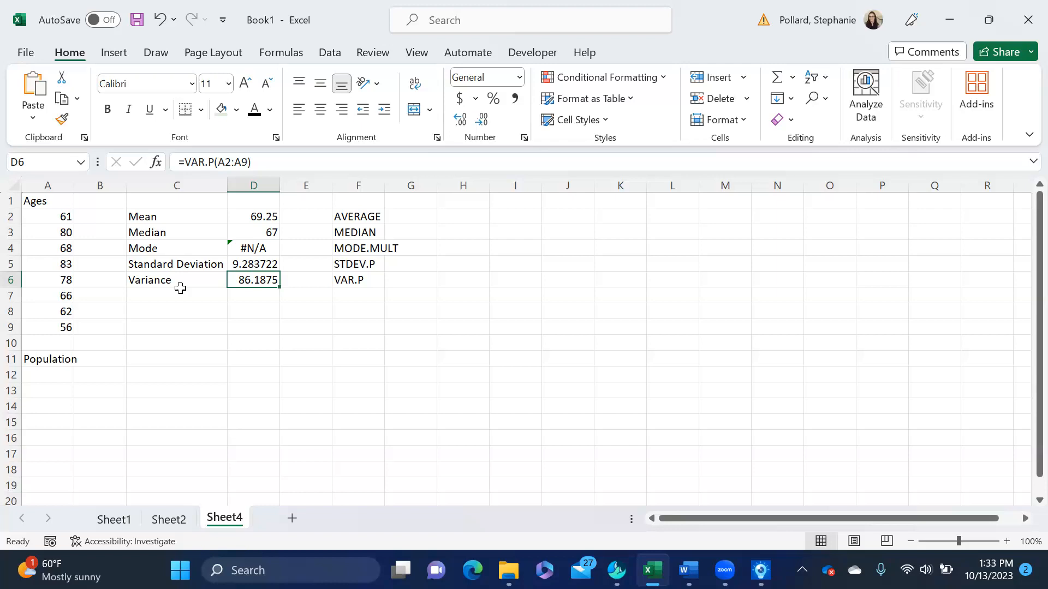
left_click(162, 216)
left_click(167, 264)
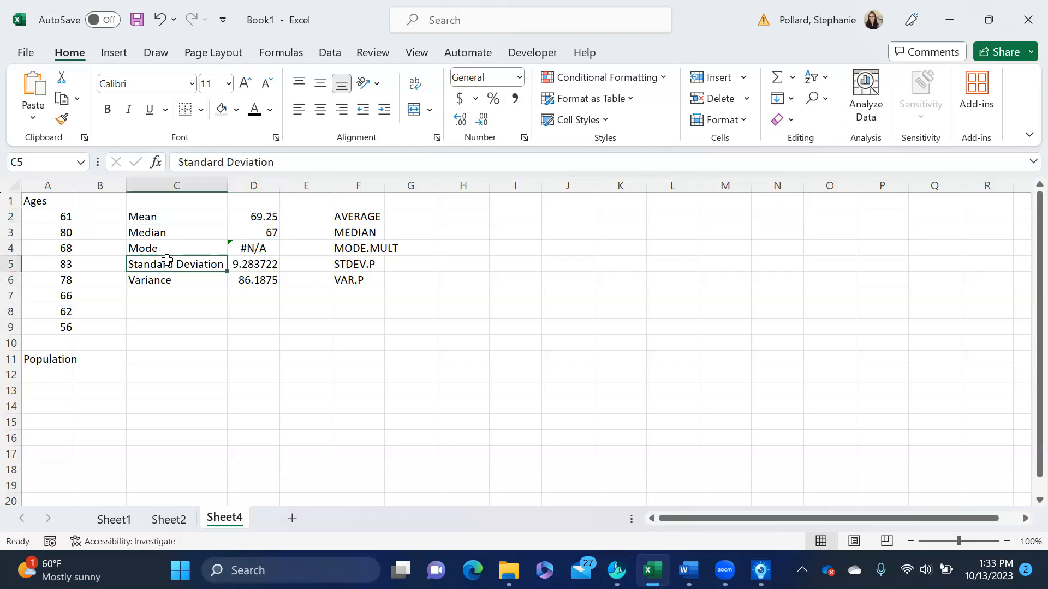
left_click(129, 341)
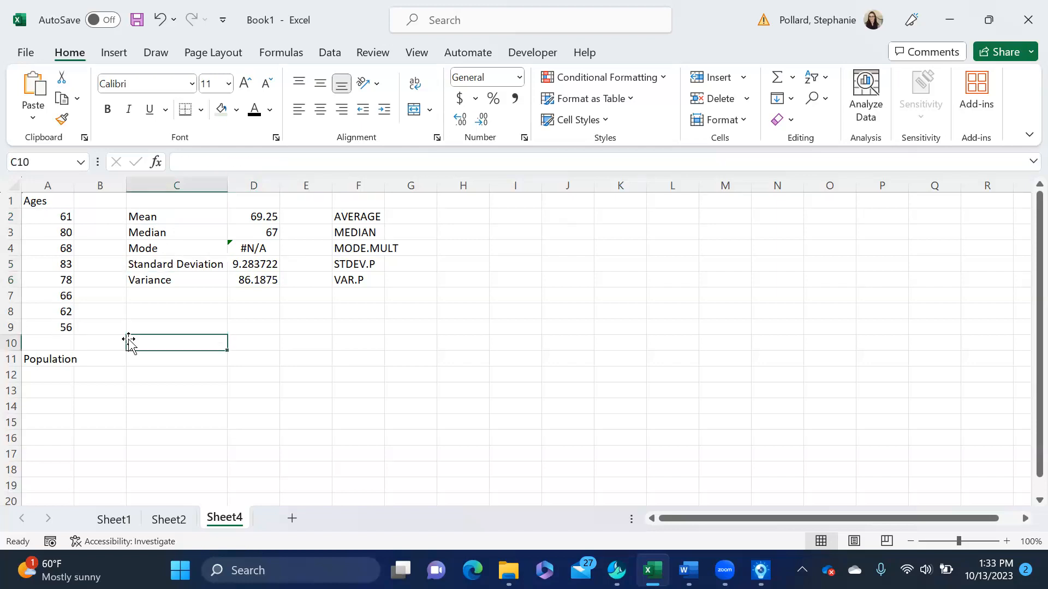
Sort the ages in A2:A9 from smallest to largest, dismissing the dynamic arrays import tip
left_click_drag(49, 218, 48, 330)
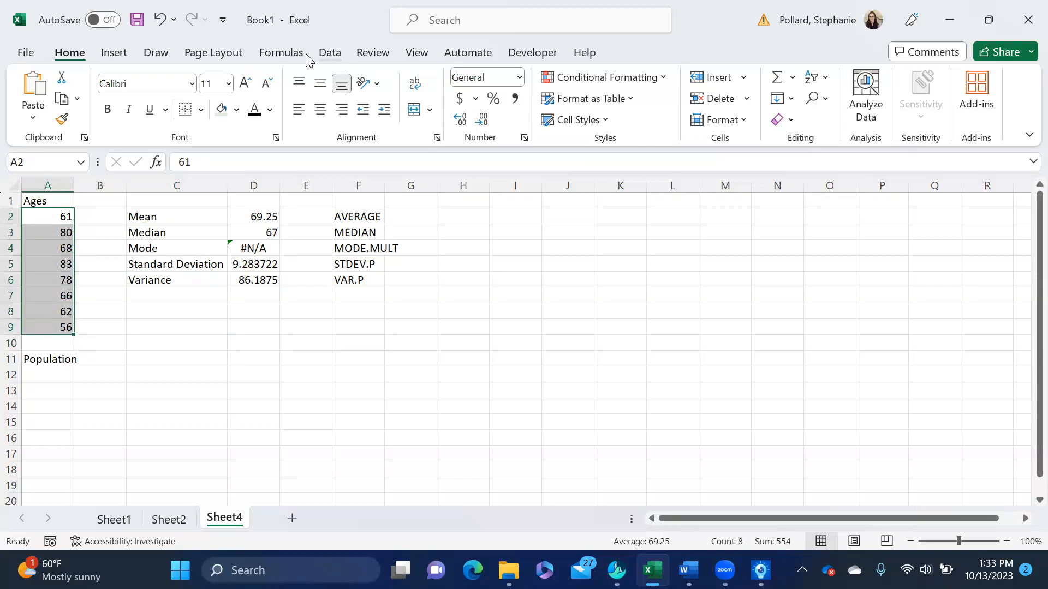
left_click(339, 51)
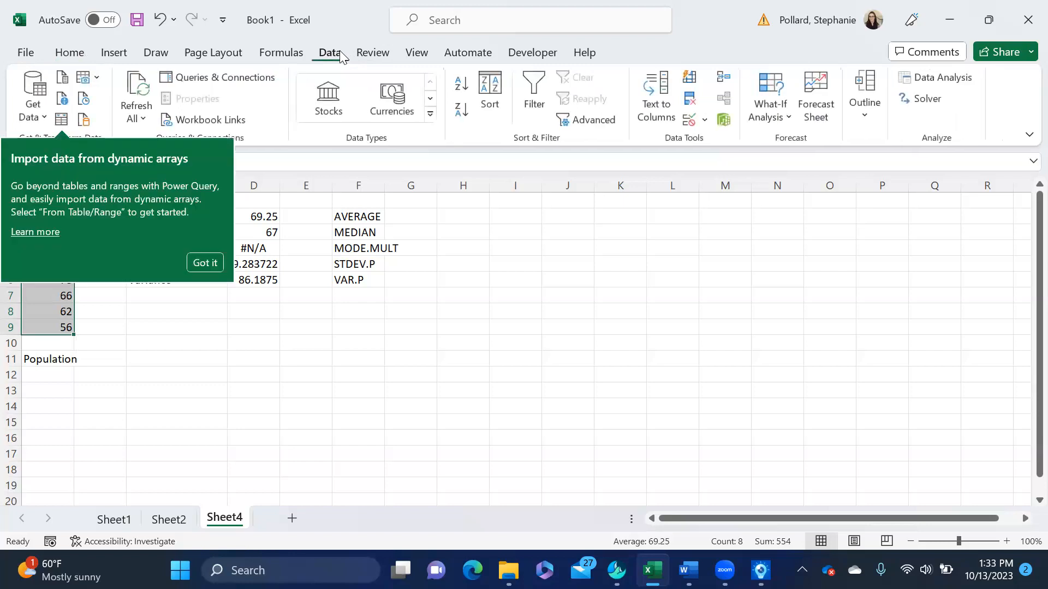
left_click(205, 262)
left_click(461, 85)
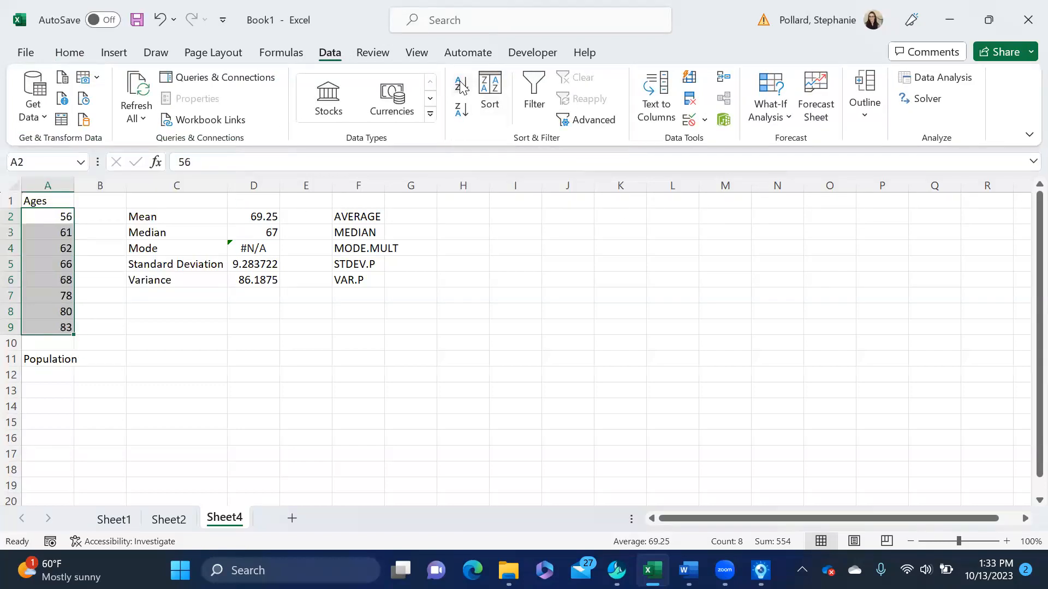
left_click(102, 294)
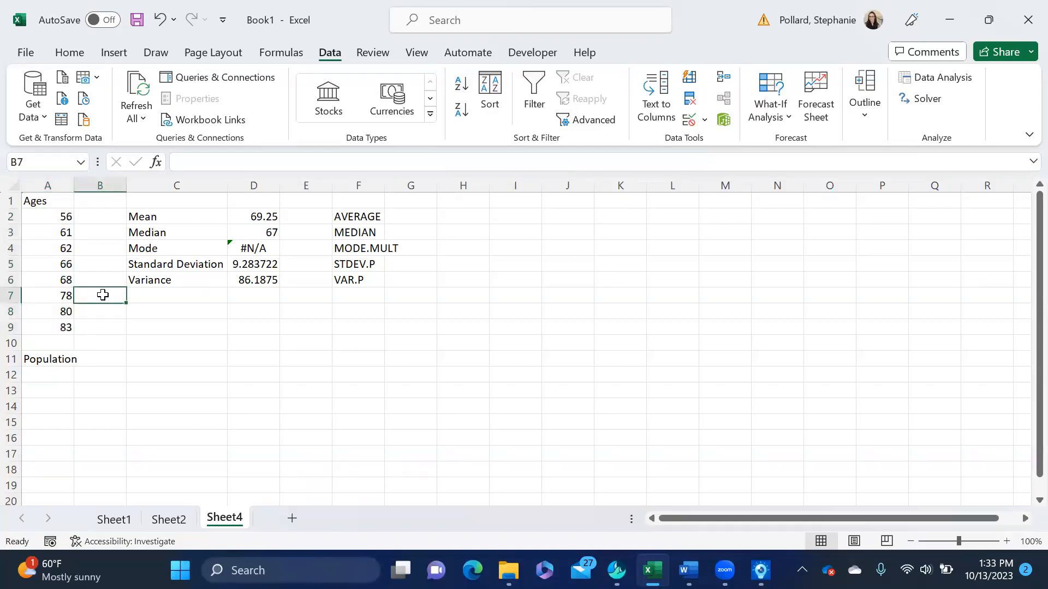